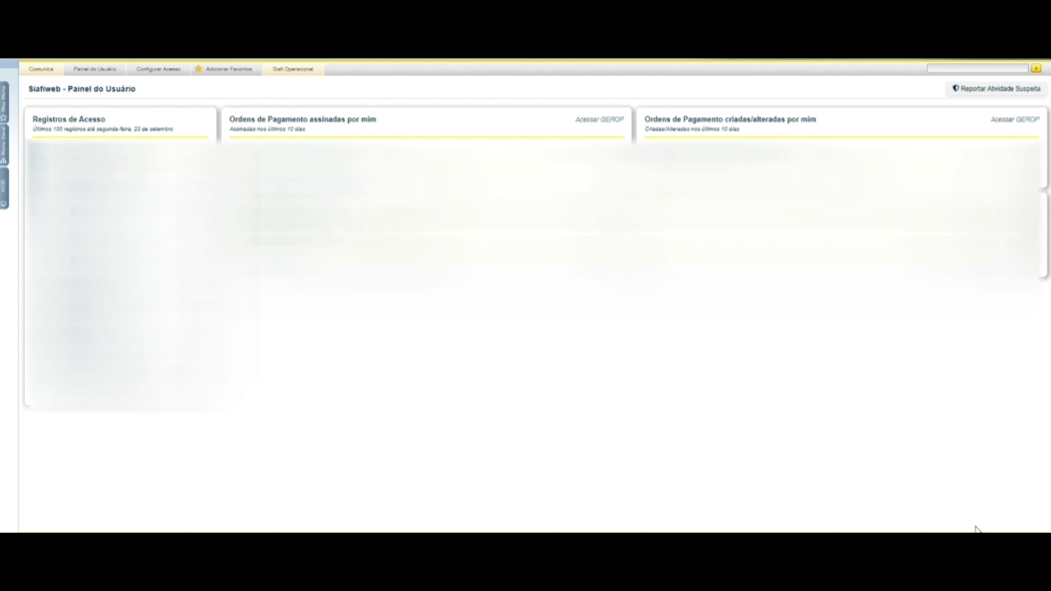
Open the data extraction request form (Solicitar Extração de Dados) and choose Documento Hábil as the document.
click(4, 144)
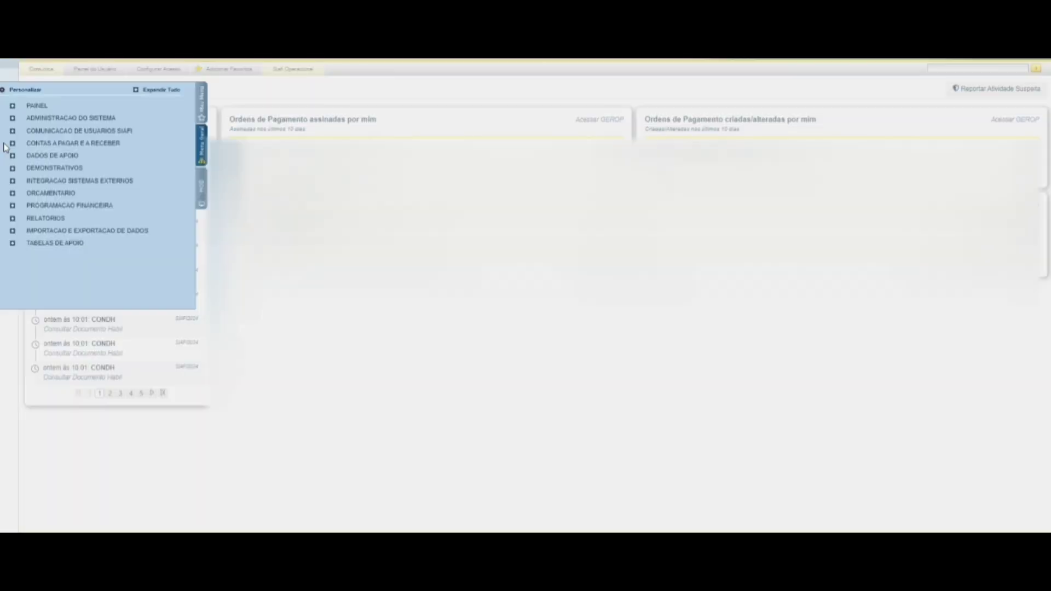
click(55, 234)
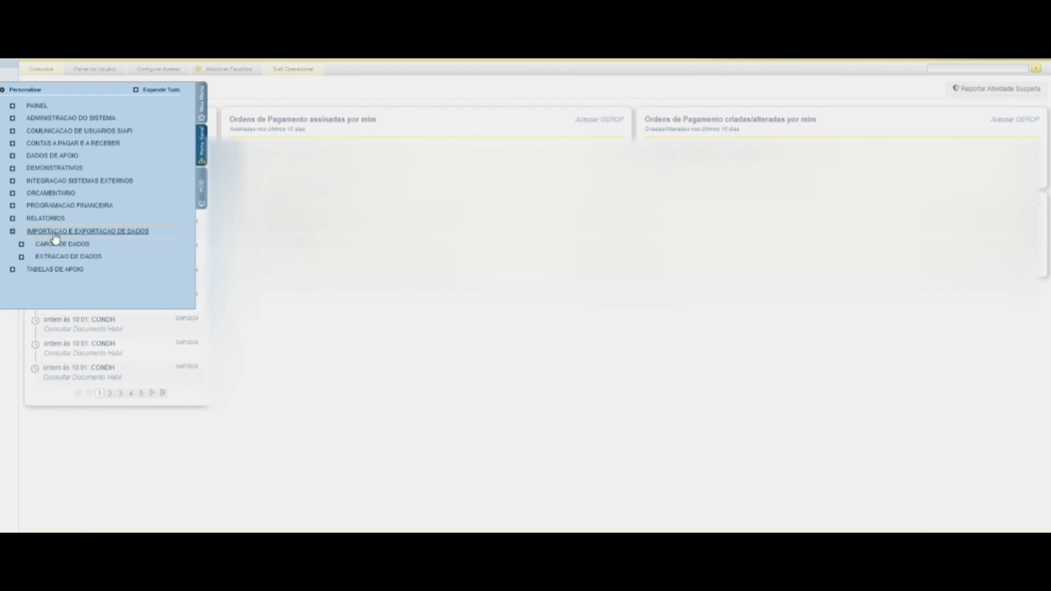
click(79, 261)
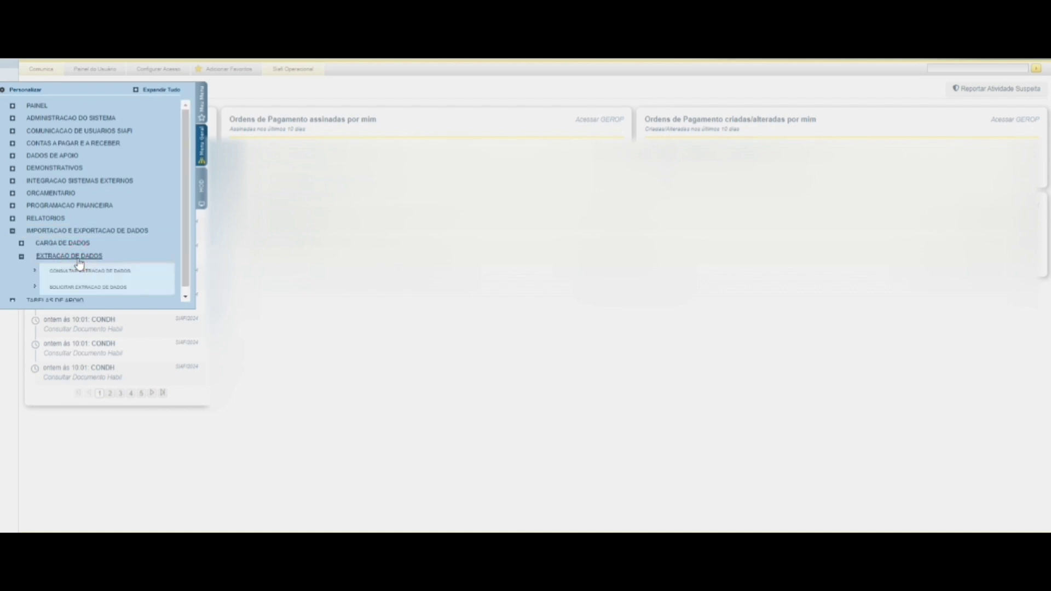
click(85, 281)
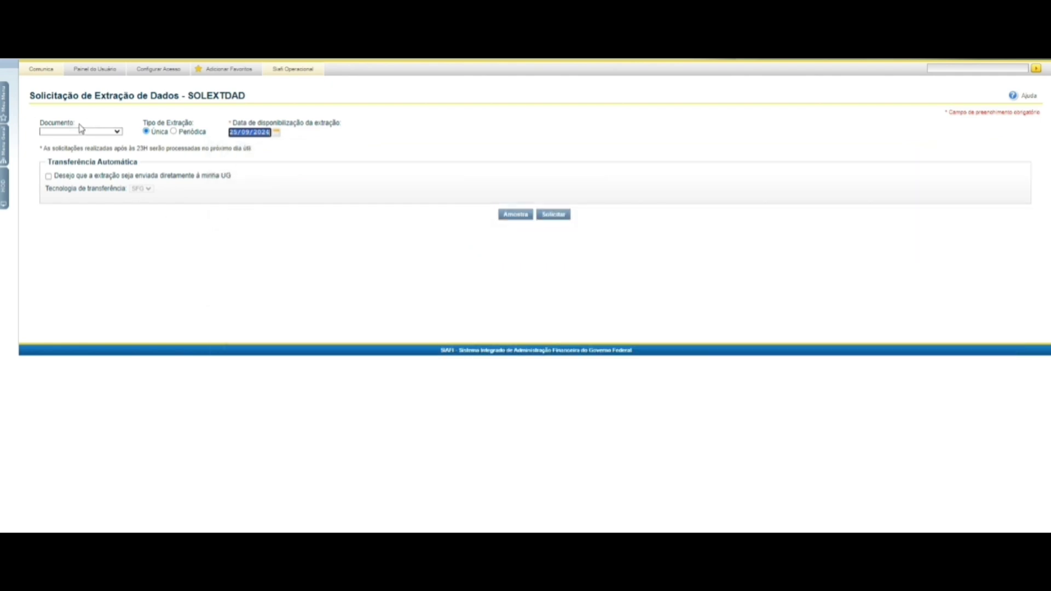
click(118, 132)
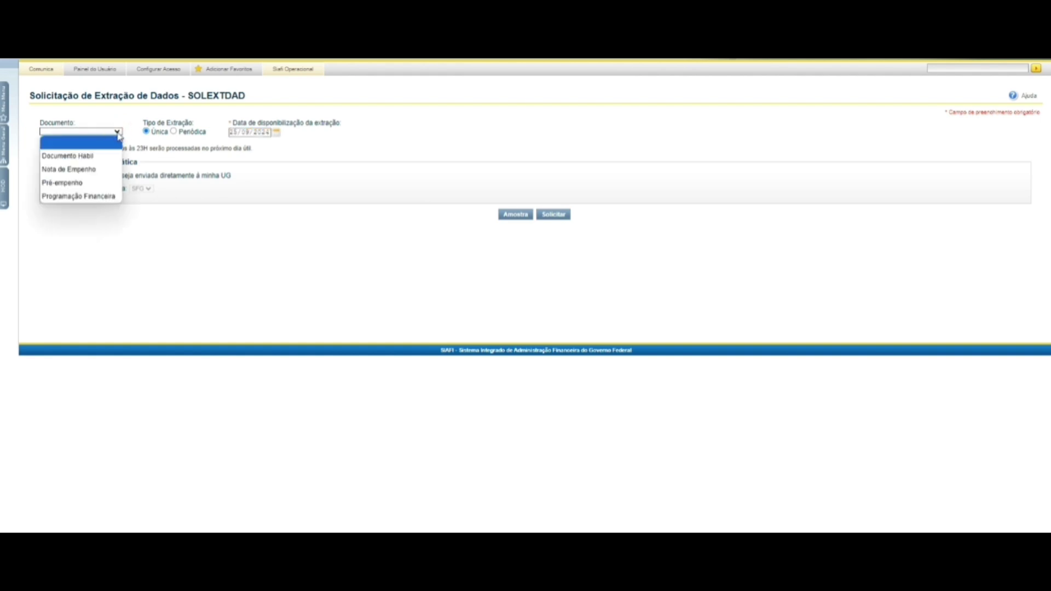
click(85, 160)
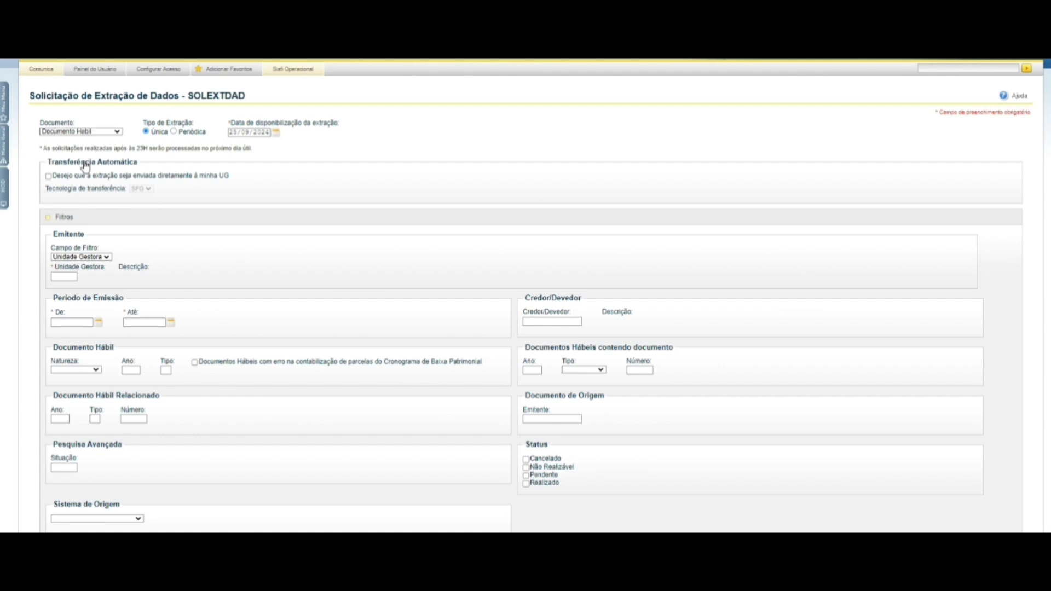
Filter the issuer by Unidade Gestora, using code 154048.
click(83, 257)
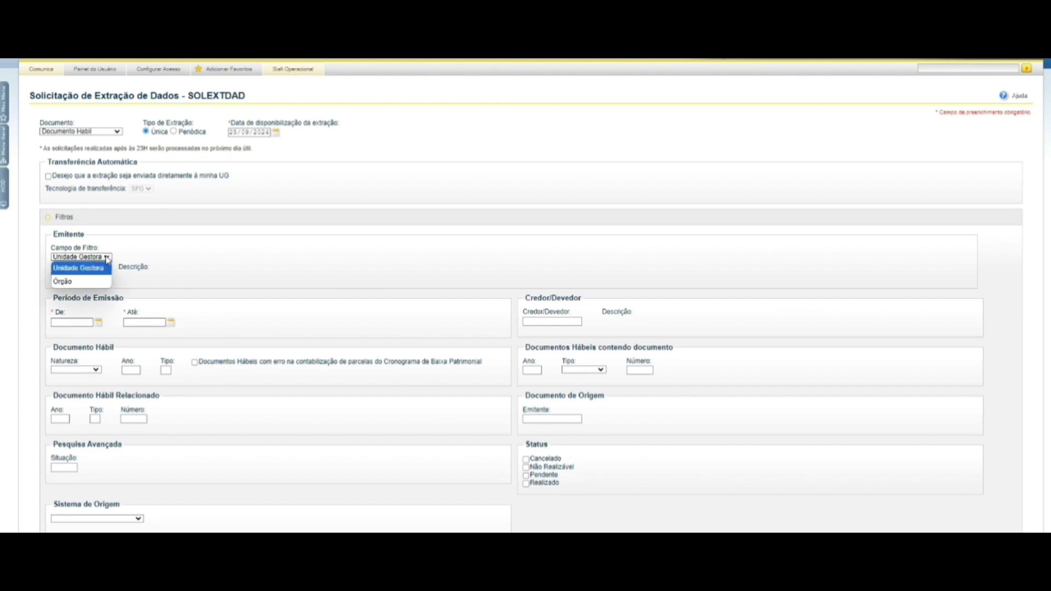
click(77, 271)
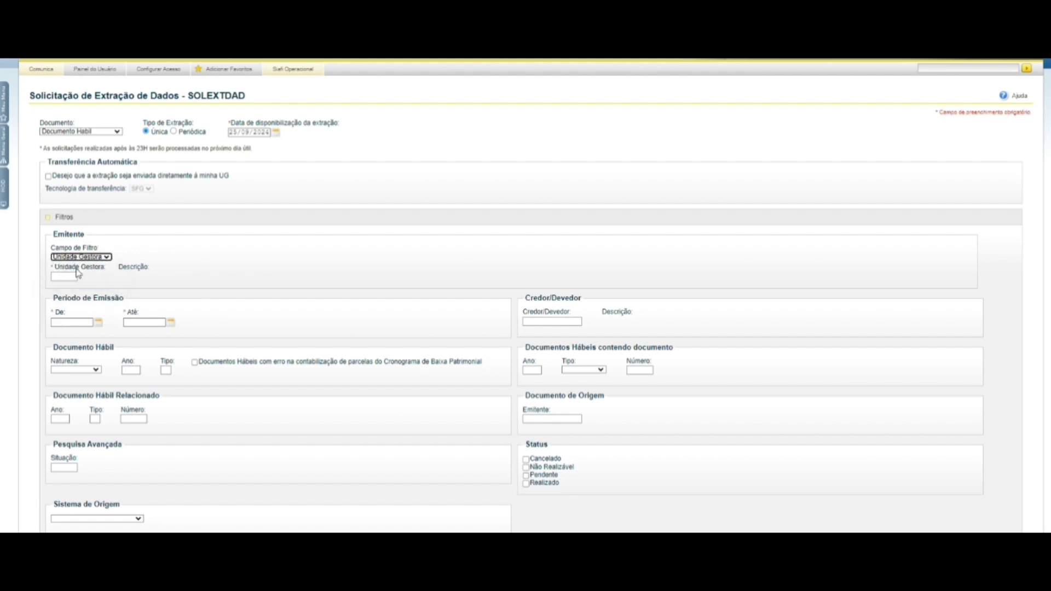
click(67, 277)
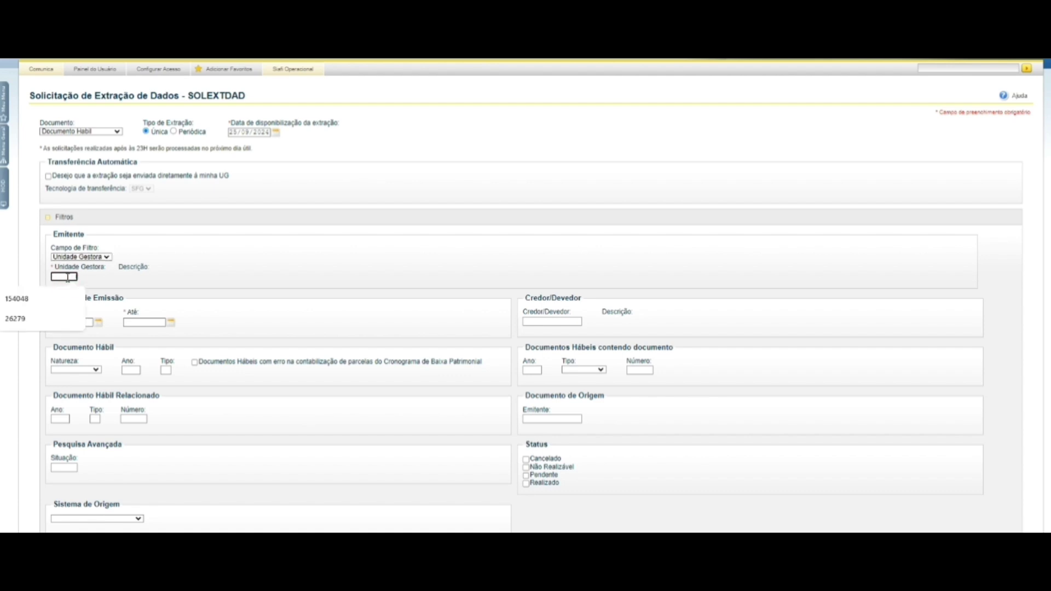
click(22, 299)
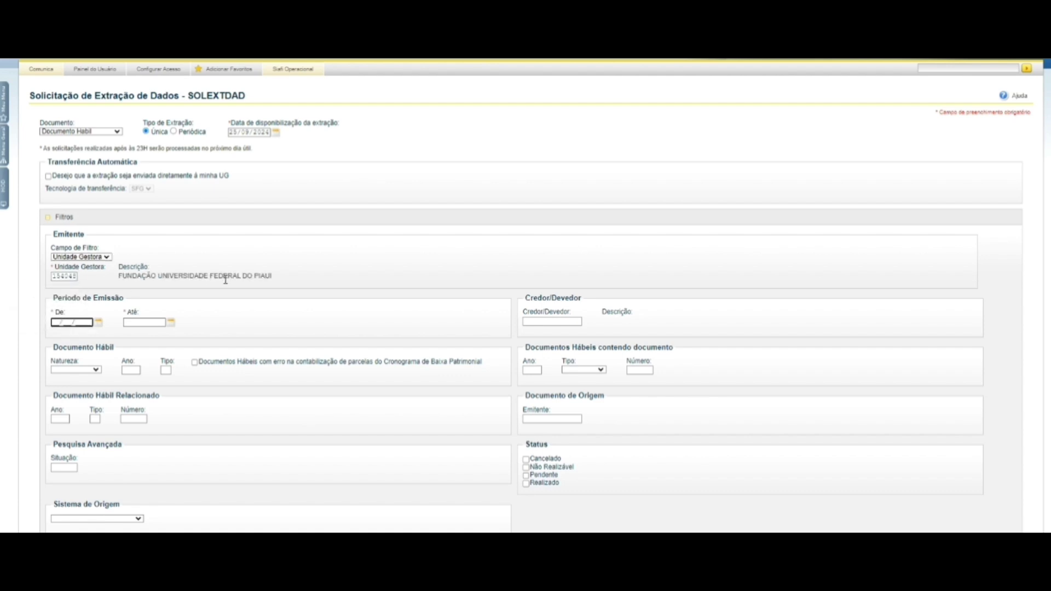
click(281, 326)
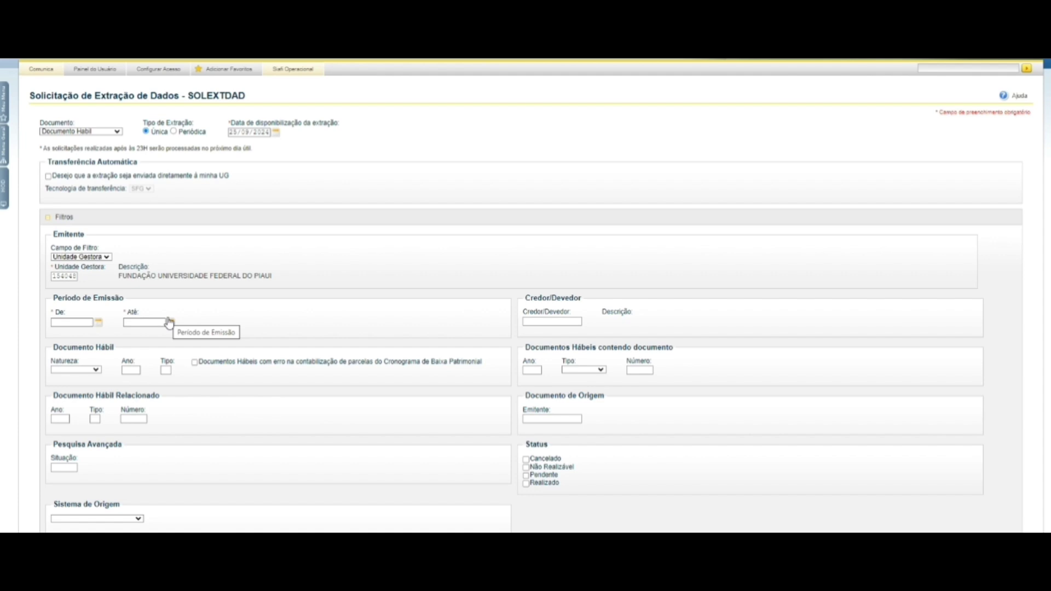
Set the start date of the emission period to 01/01/2024.
scroll(169, 323, down, 1)
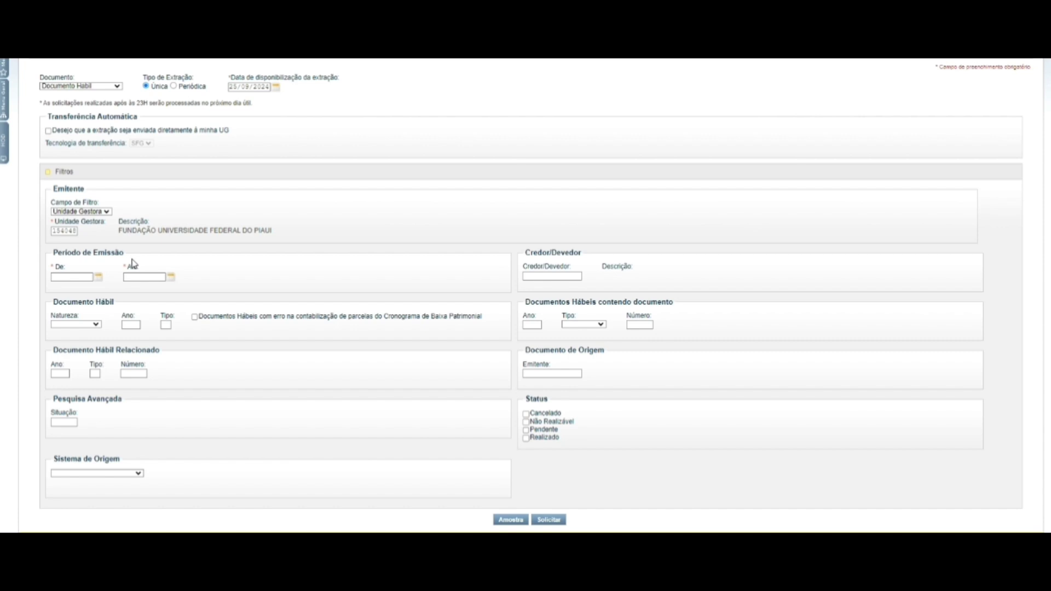
click(98, 277)
click(67, 293)
click(66, 293)
click(66, 293)
click(66, 293)
click(65, 293)
click(65, 293)
click(66, 293)
click(66, 293)
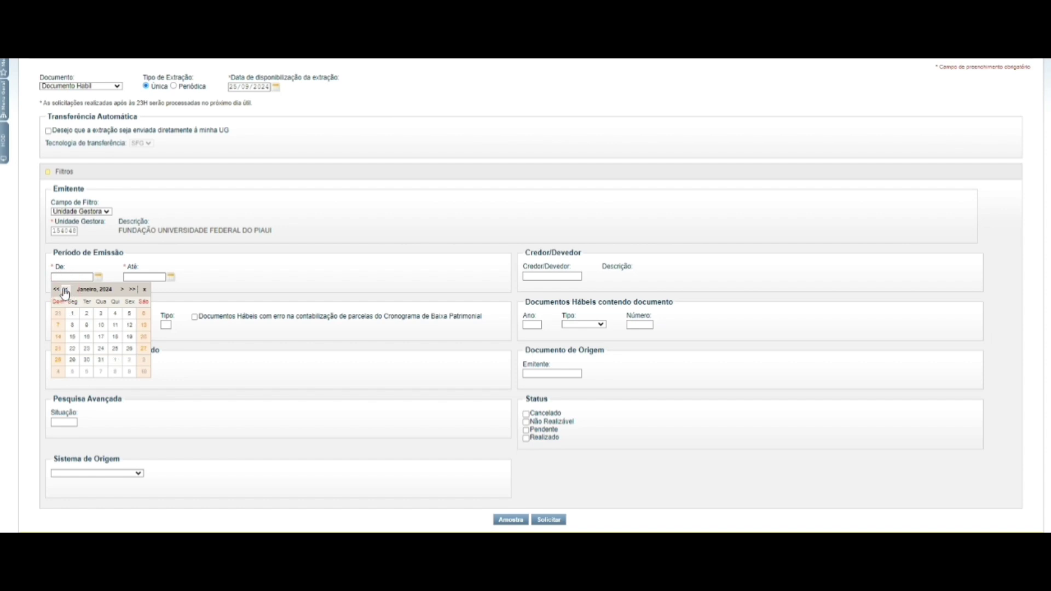
click(72, 314)
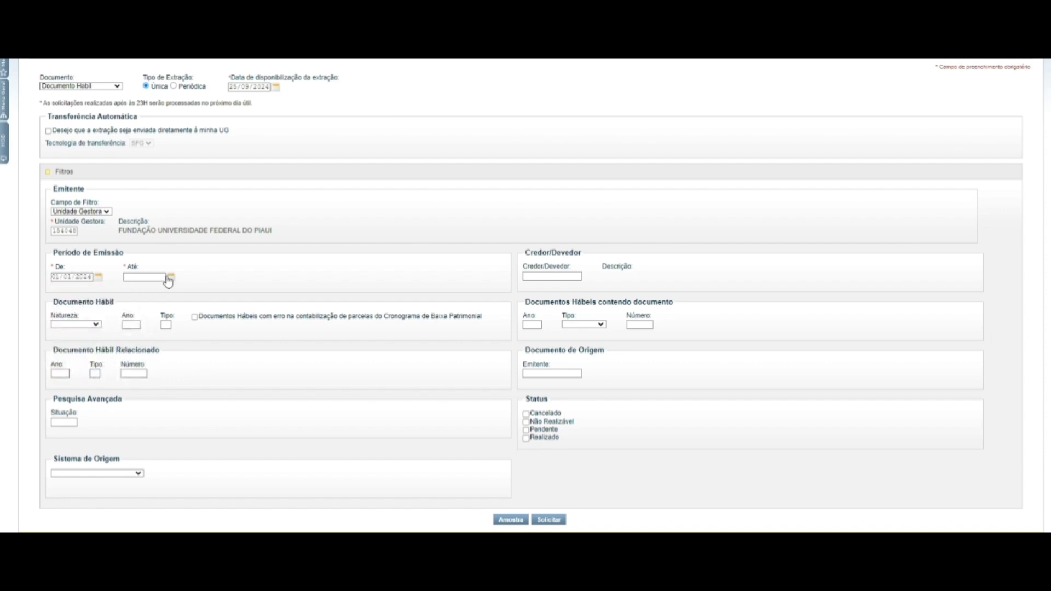
Set the end date of the emission period to 31/08/2024.
click(170, 277)
click(140, 290)
click(140, 291)
click(141, 291)
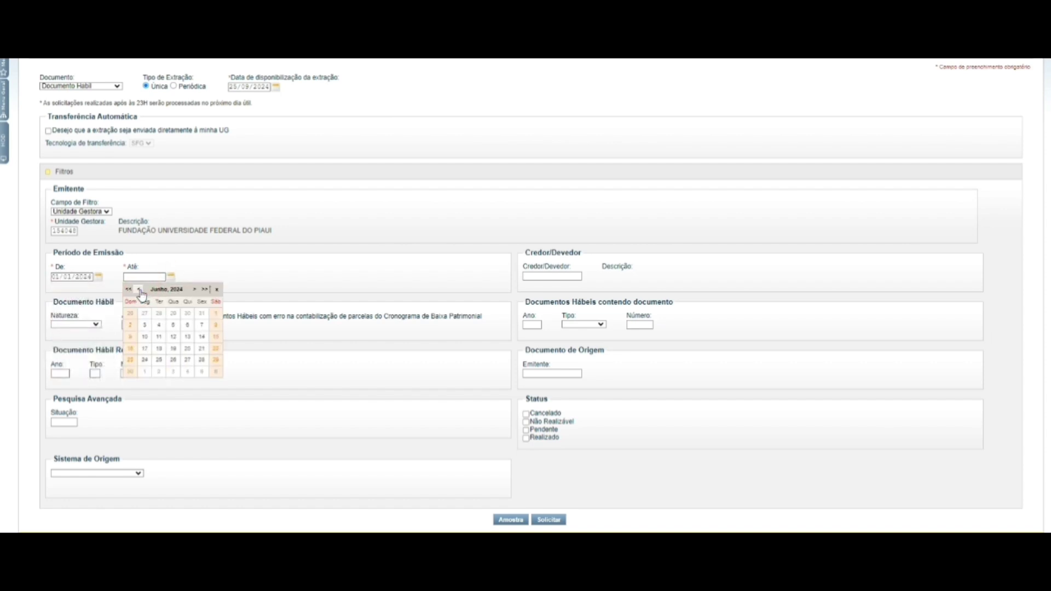
click(195, 289)
click(194, 289)
click(216, 361)
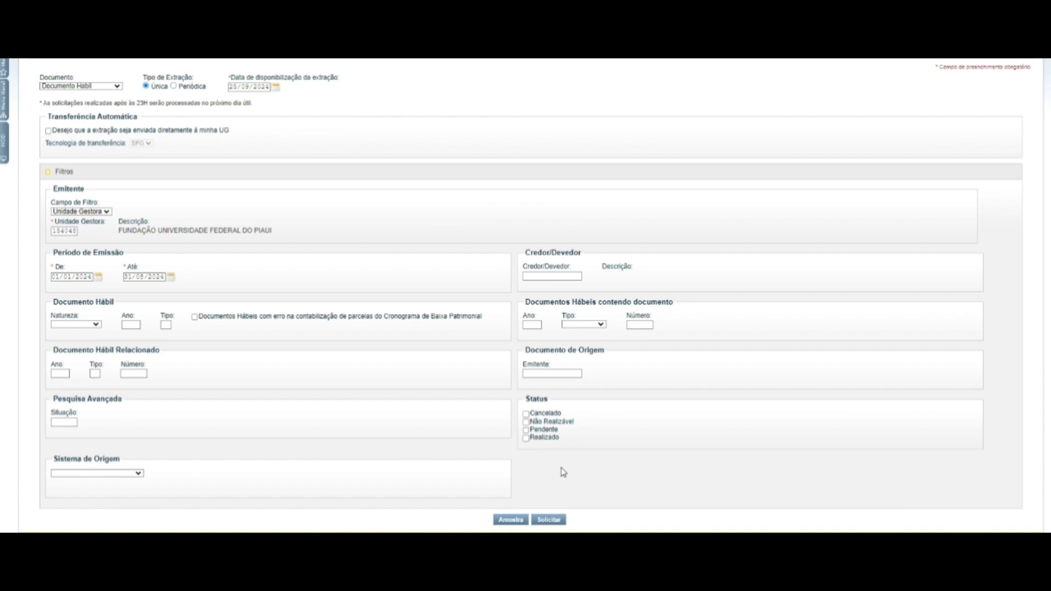
Restrict the status filter to Pendente and submit the extraction request.
click(527, 431)
click(549, 520)
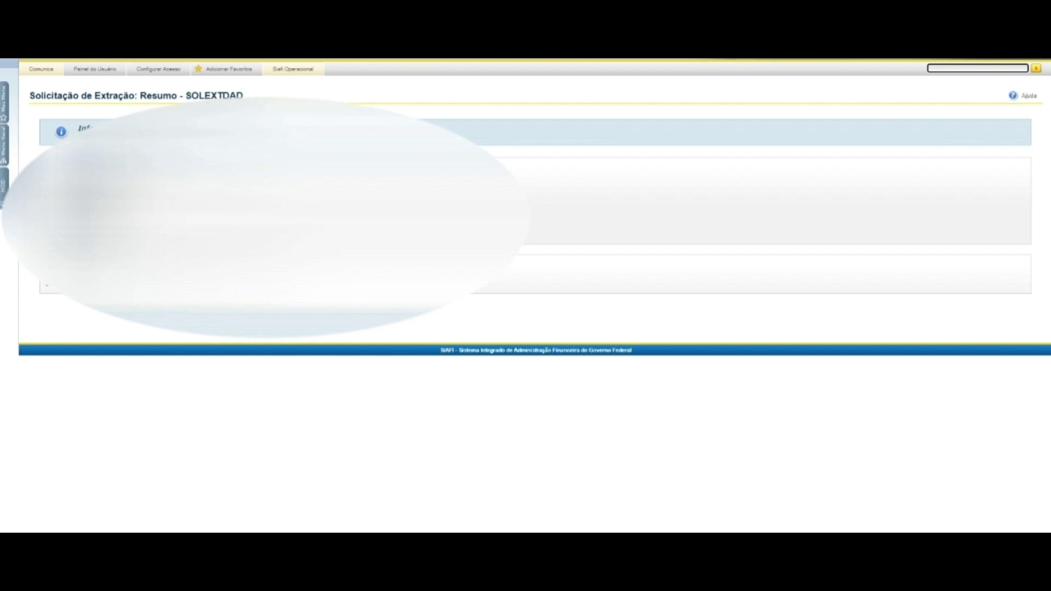
Open the page for consulting data extraction requests (Consultar Extração de Dados).
click(4, 143)
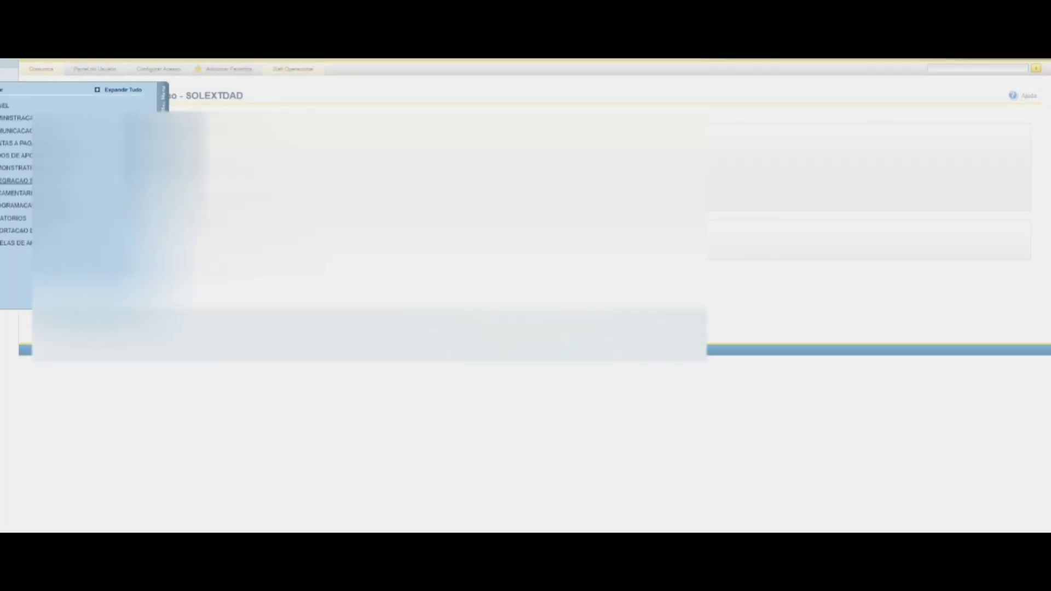
click(70, 231)
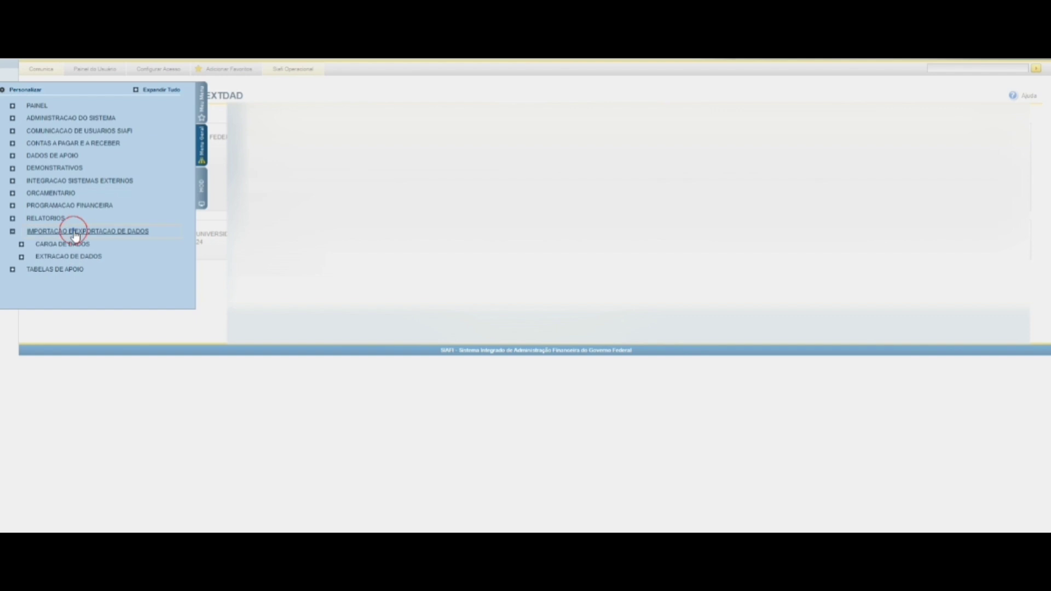
click(75, 257)
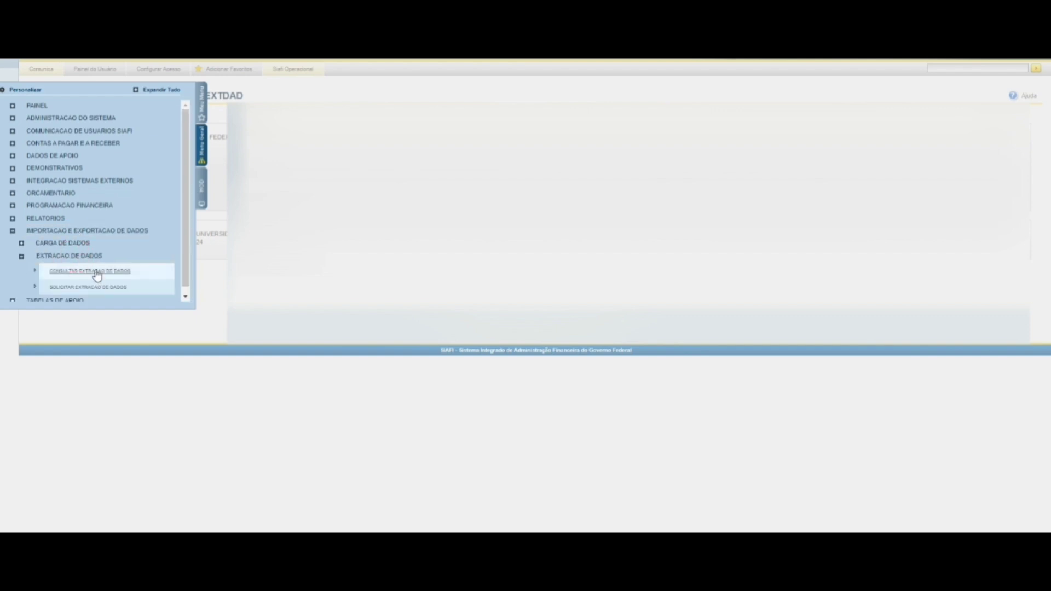
click(97, 275)
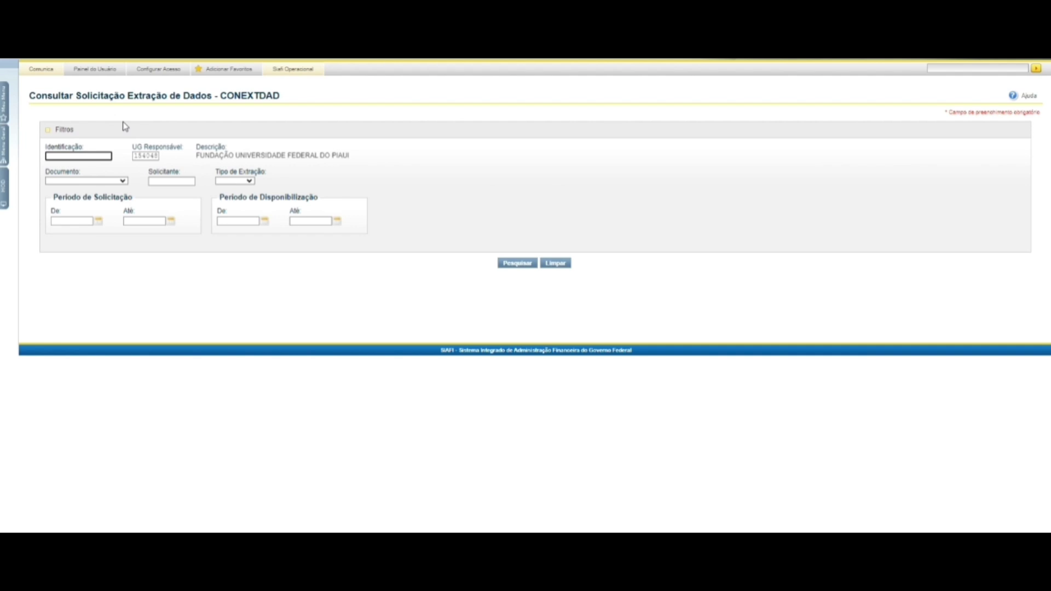
Search for Documento Hábil extraction requests with an availability period from 17/09/2024 to 23/09/2024.
click(124, 180)
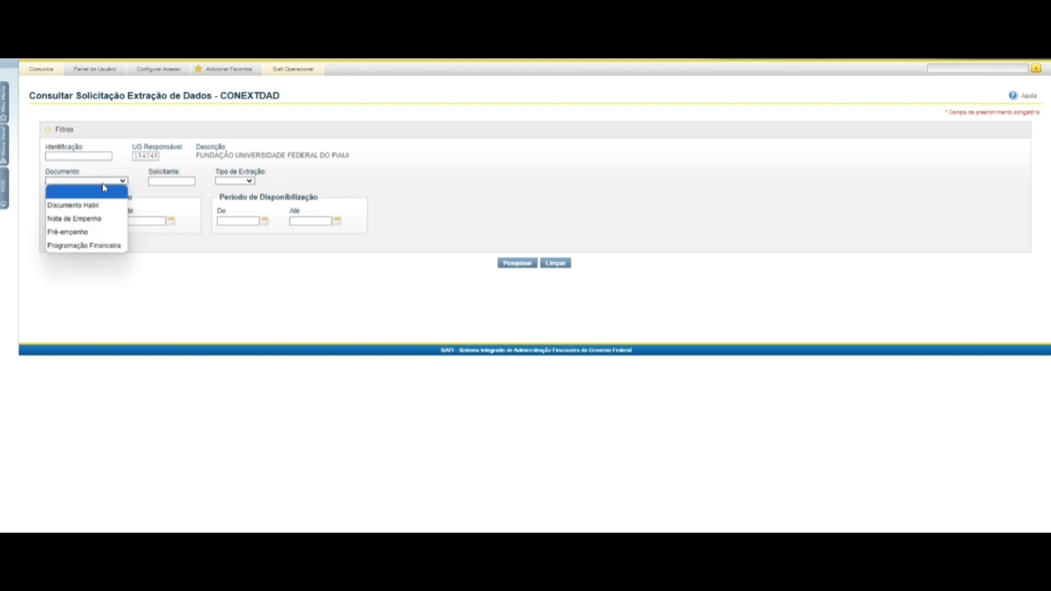
click(96, 211)
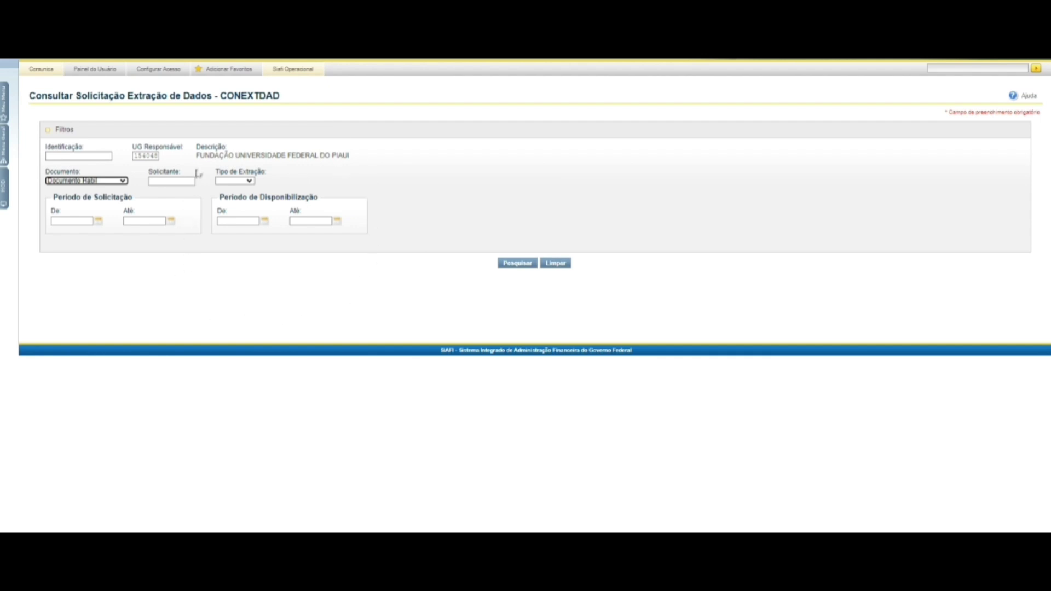
click(265, 221)
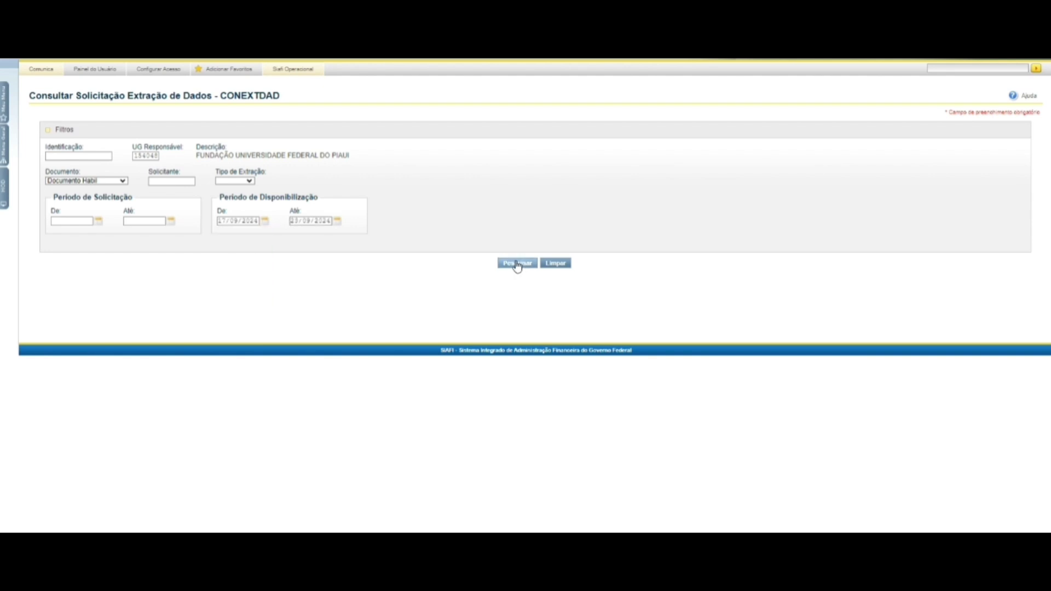
click(519, 264)
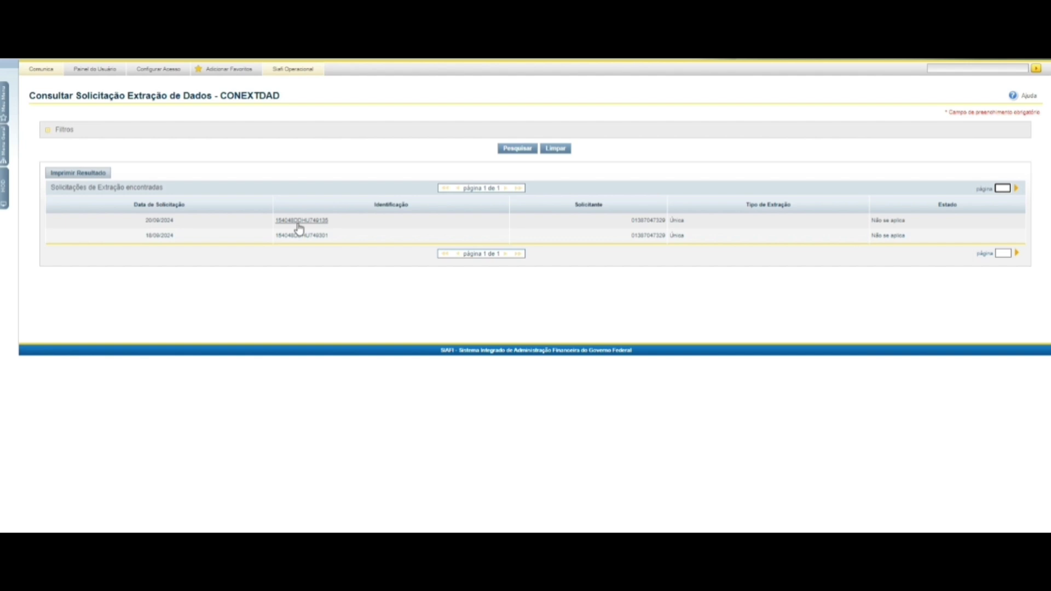
Open the extraction request dated 20/09/2024 and download its processed file.
click(324, 224)
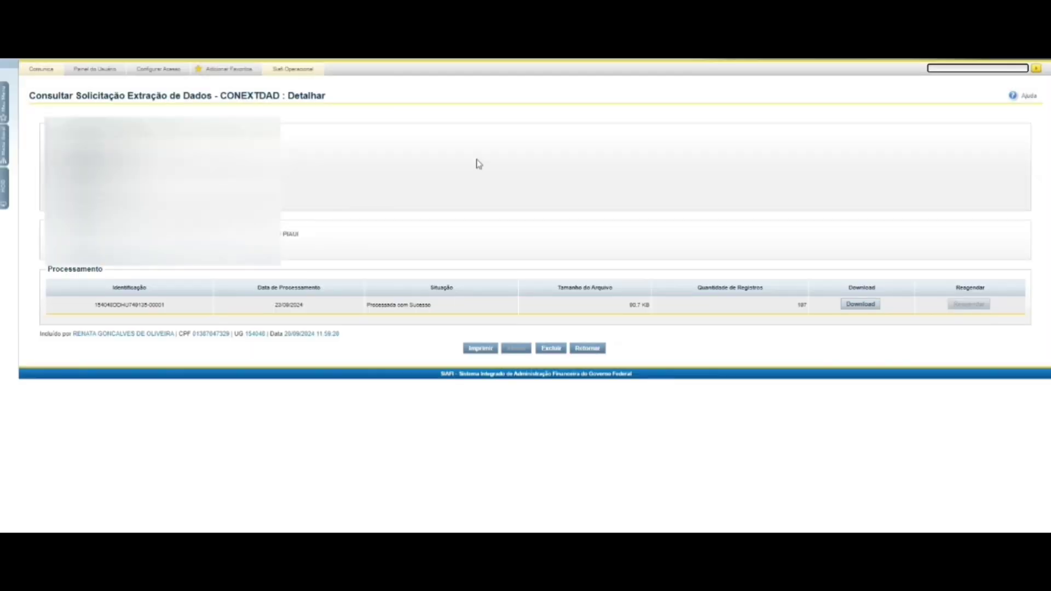
click(860, 307)
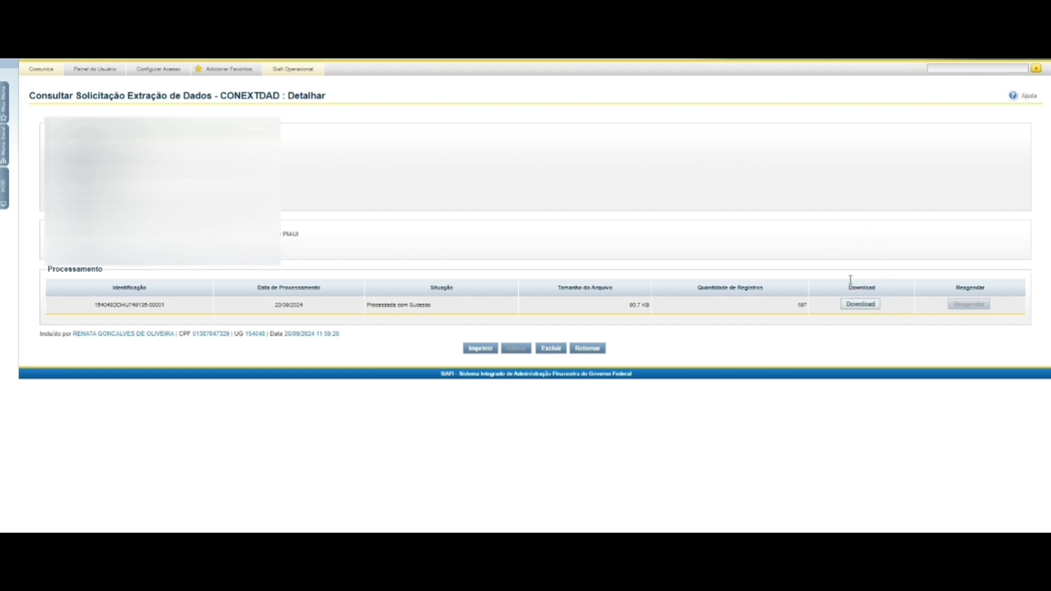